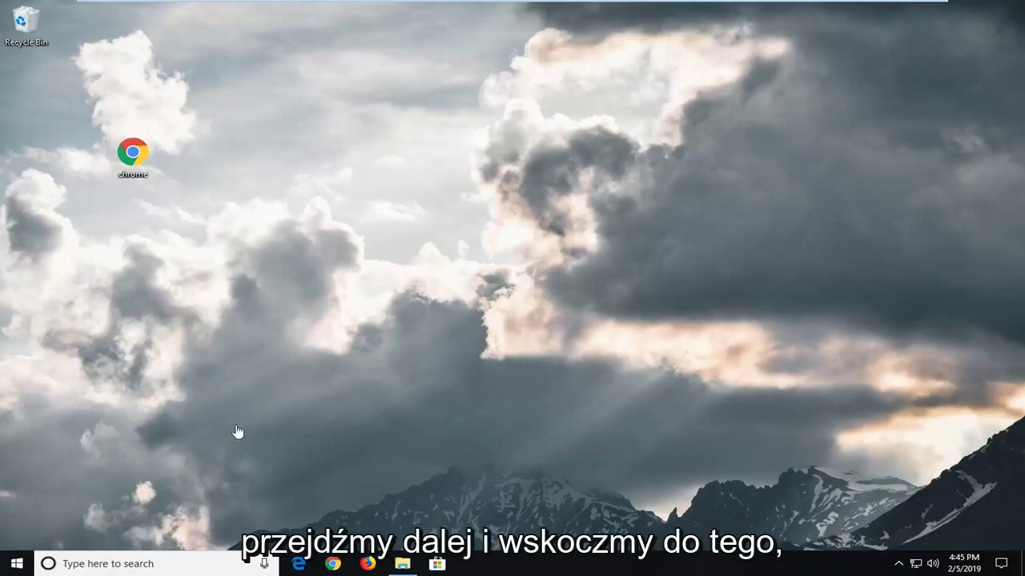
- Launch the Services app from a Start menu search for 'services'
{"action": "left_click", "coordinate": [16, 562]}
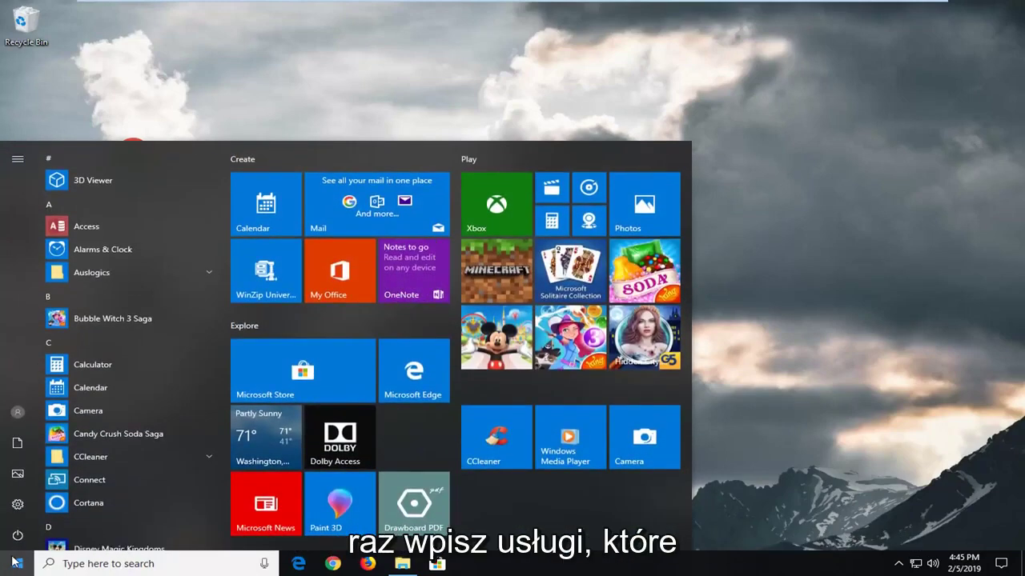
{"action": "type", "text": "services"}
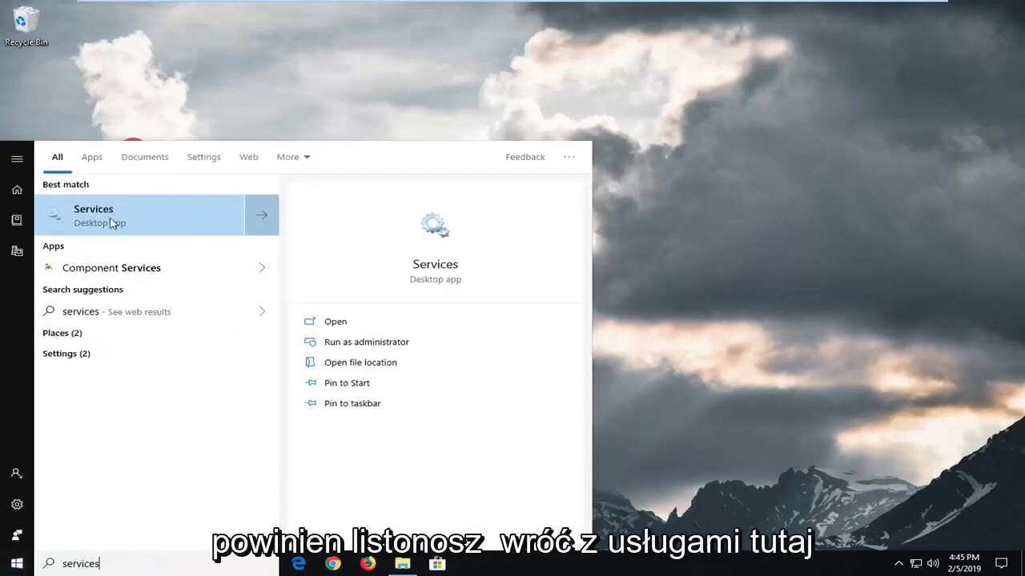
{"action": "left_click", "coordinate": [111, 224]}
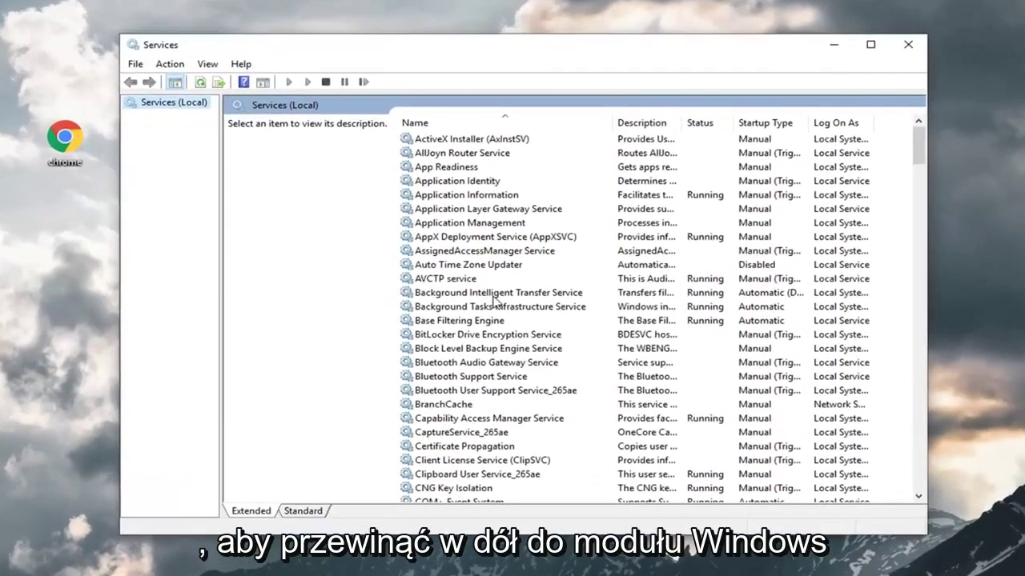
- Scroll down the services list and select Windows Modules Installer
{"action": "left_click", "coordinate": [494, 294]}
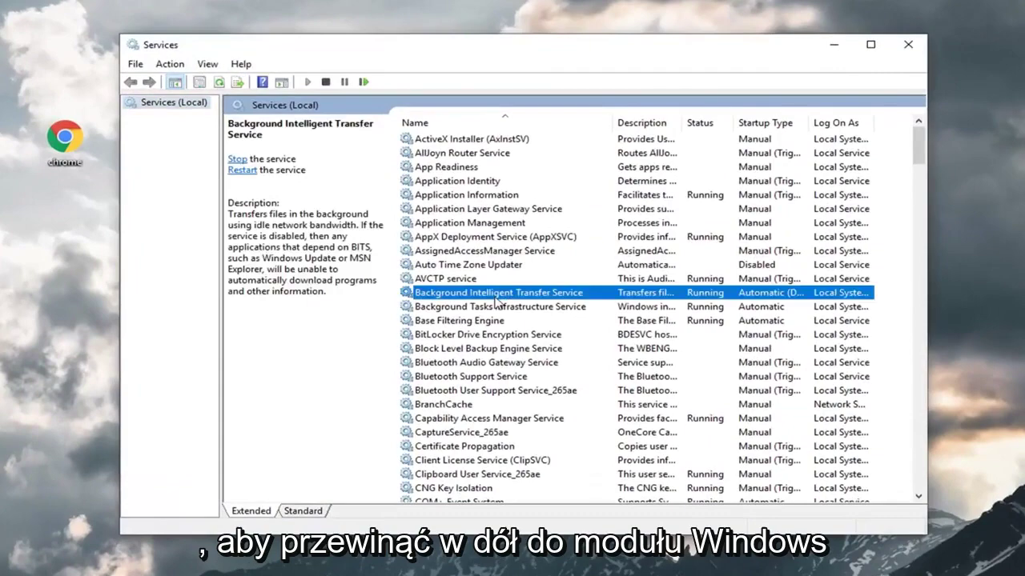
{"action": "scroll", "coordinate": [493, 304], "scroll_direction": "down", "scroll_amount": 20}
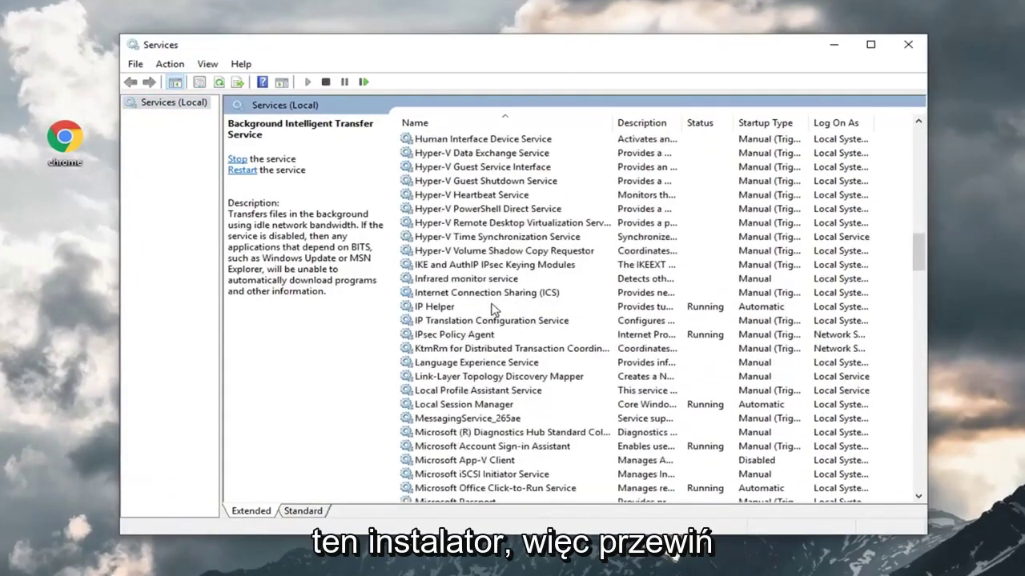
{"action": "scroll", "coordinate": [493, 311], "scroll_direction": "down", "scroll_amount": 20}
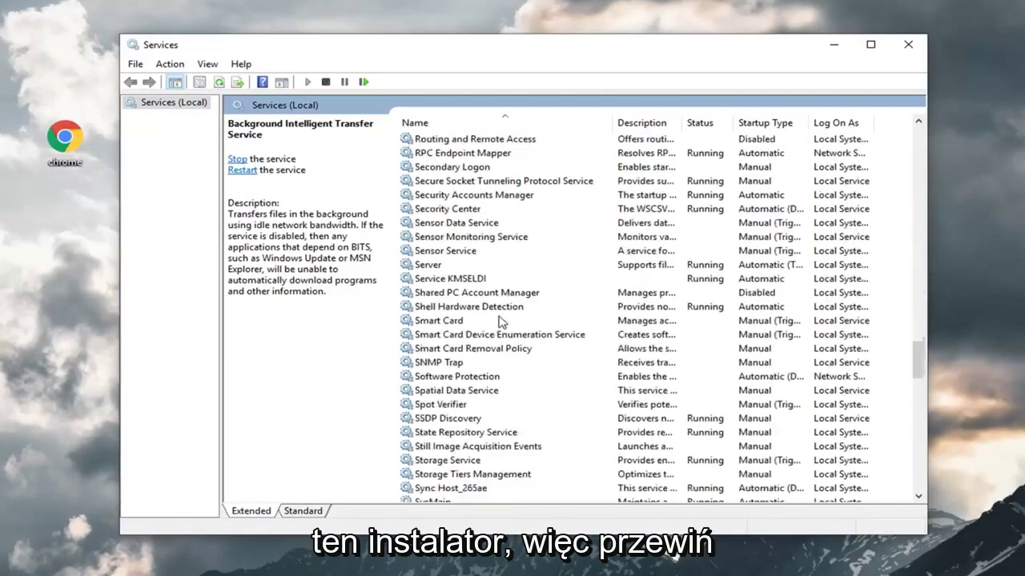
{"action": "scroll", "coordinate": [499, 320], "scroll_direction": "down", "scroll_amount": 20}
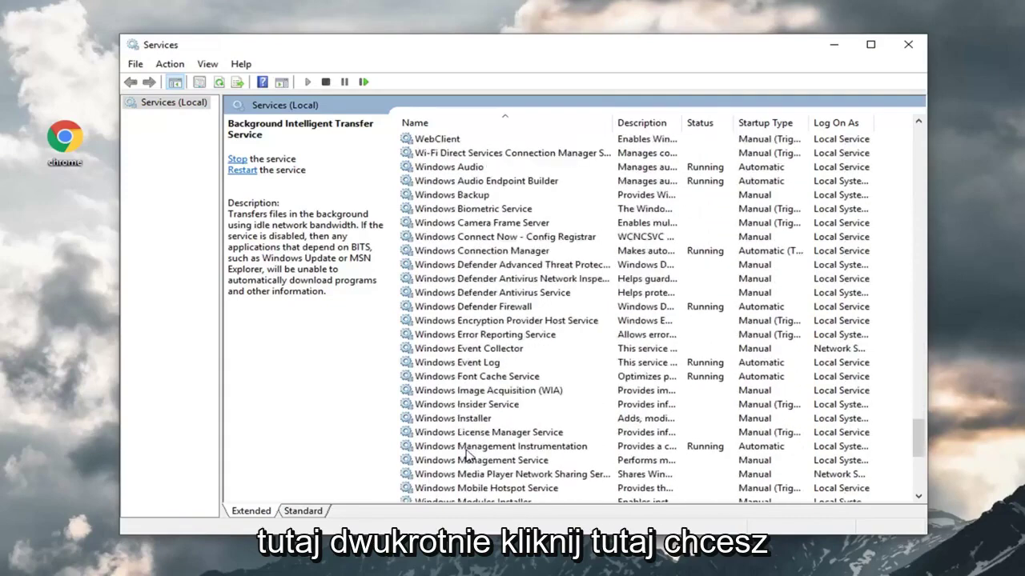
{"action": "scroll", "coordinate": [468, 463], "scroll_direction": "down", "scroll_amount": 1}
{"action": "left_click", "coordinate": [465, 463]}
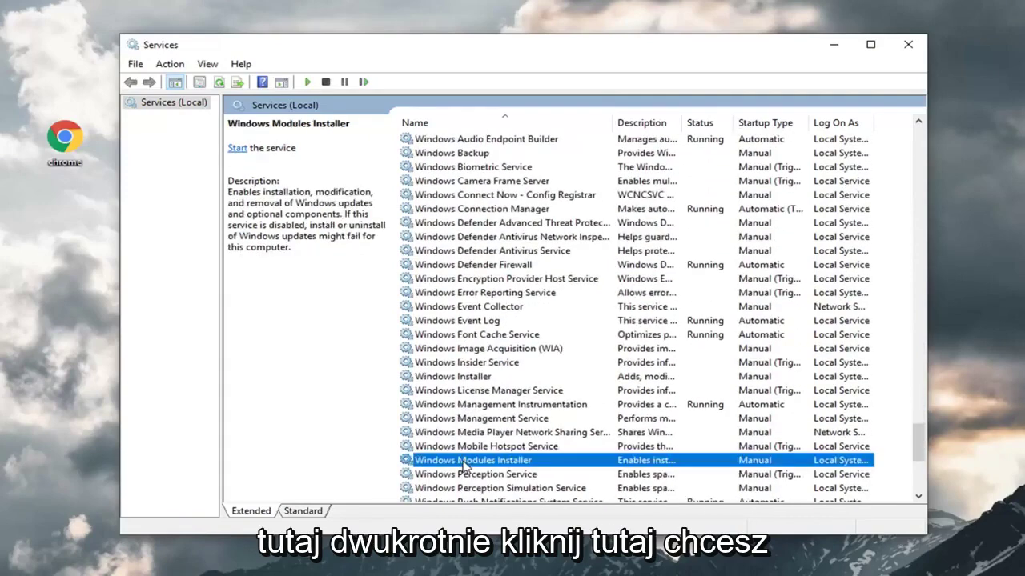
- Set Windows Modules Installer's startup type to Automatic, start it, and apply the change
{"action": "double_click", "coordinate": [466, 463]}
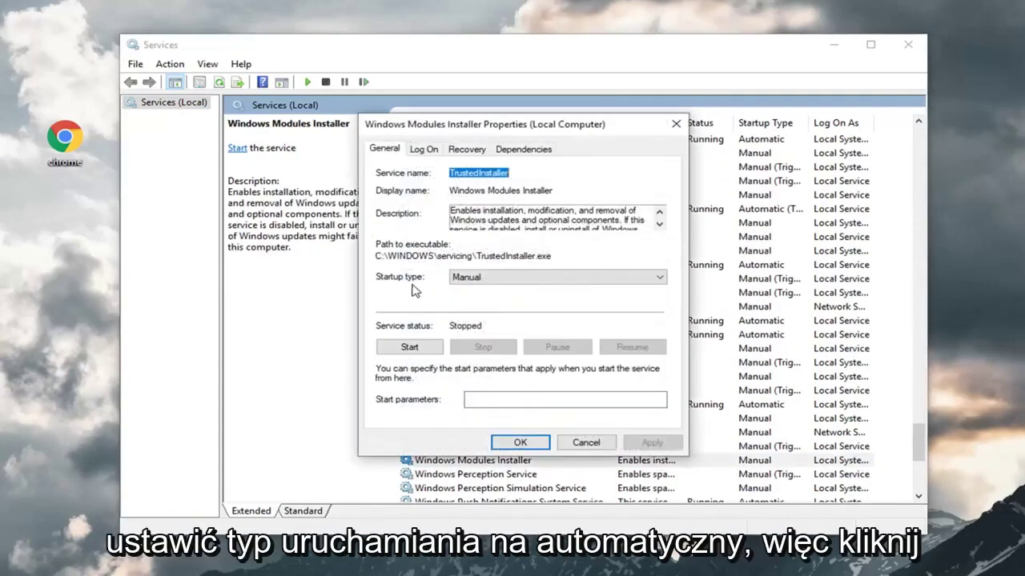
{"action": "left_click", "coordinate": [481, 278]}
{"action": "left_click", "coordinate": [487, 278]}
{"action": "left_click", "coordinate": [661, 277]}
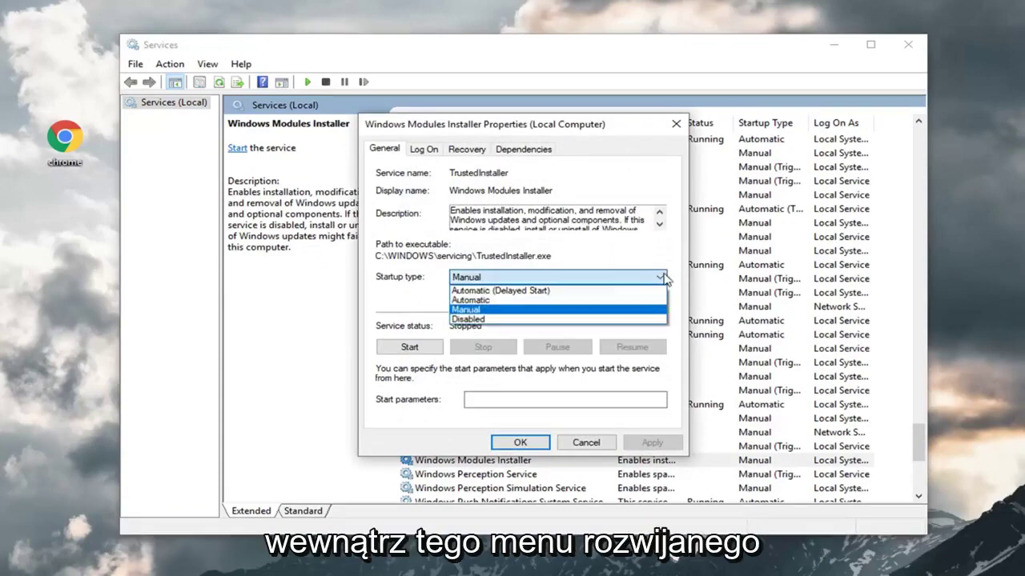
{"action": "left_click", "coordinate": [480, 300]}
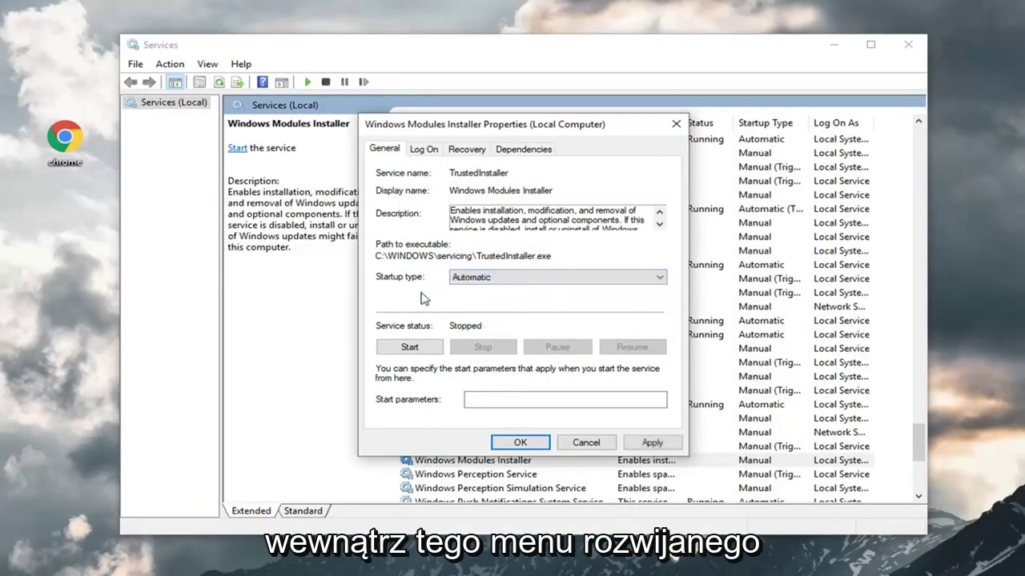
{"action": "left_click", "coordinate": [408, 347]}
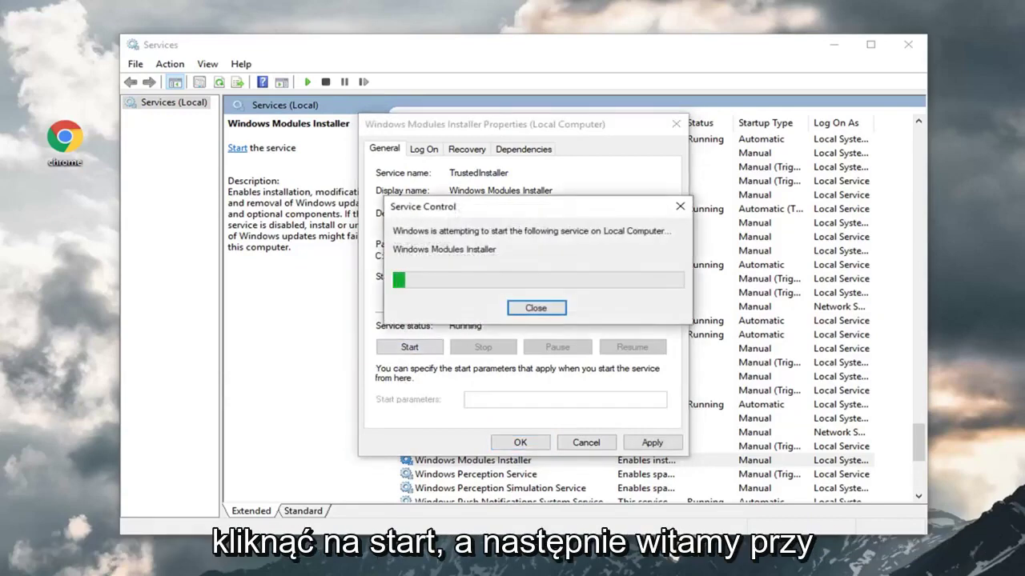
{"action": "left_click", "coordinate": [650, 443]}
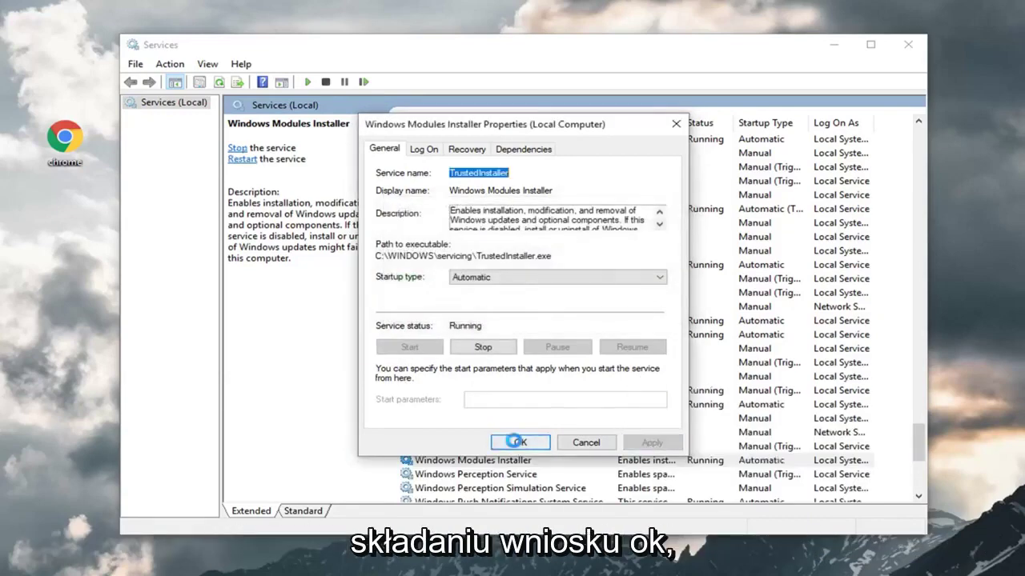
{"action": "left_click", "coordinate": [517, 442]}
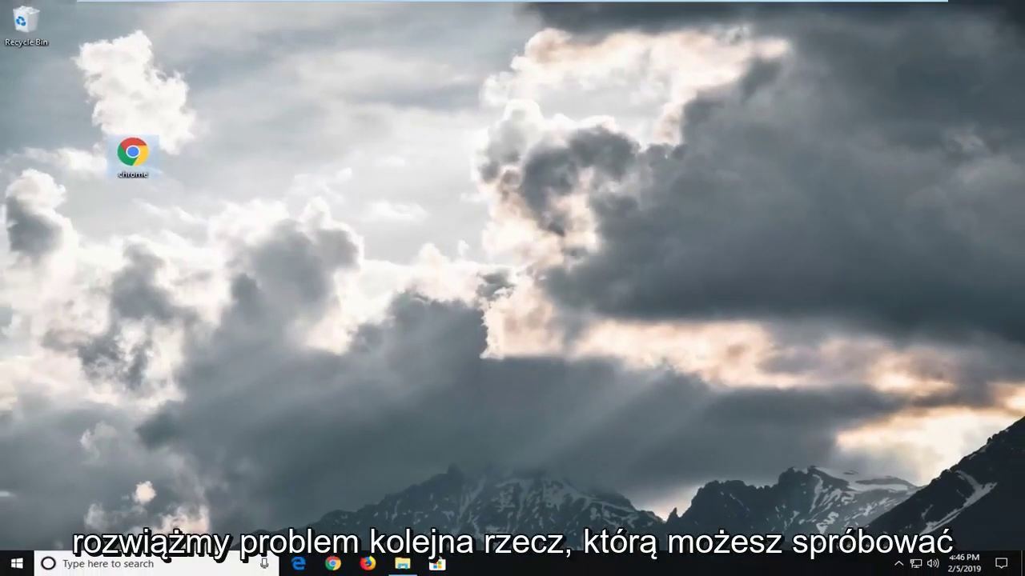
- Search 'cmd' and run Command Prompt as administrator, accepting the UAC prompt
{"action": "left_click", "coordinate": [19, 563]}
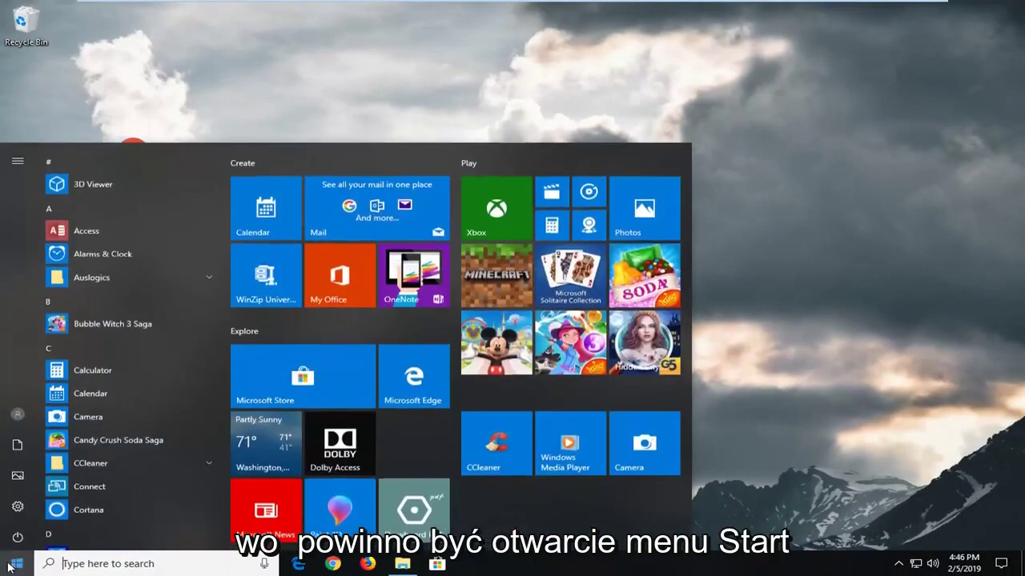
{"action": "type", "text": "cmd"}
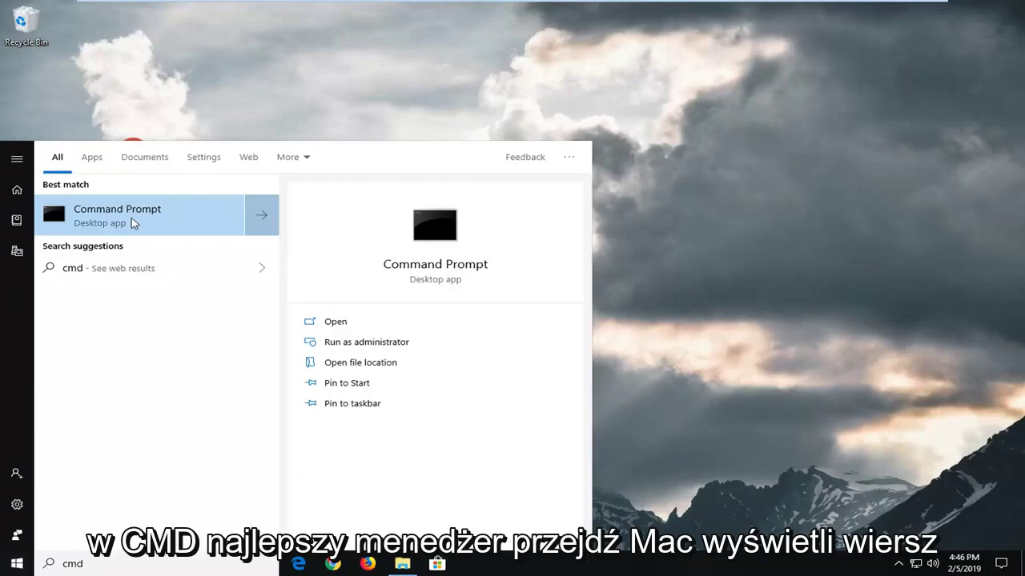
{"action": "right_click", "coordinate": [130, 216]}
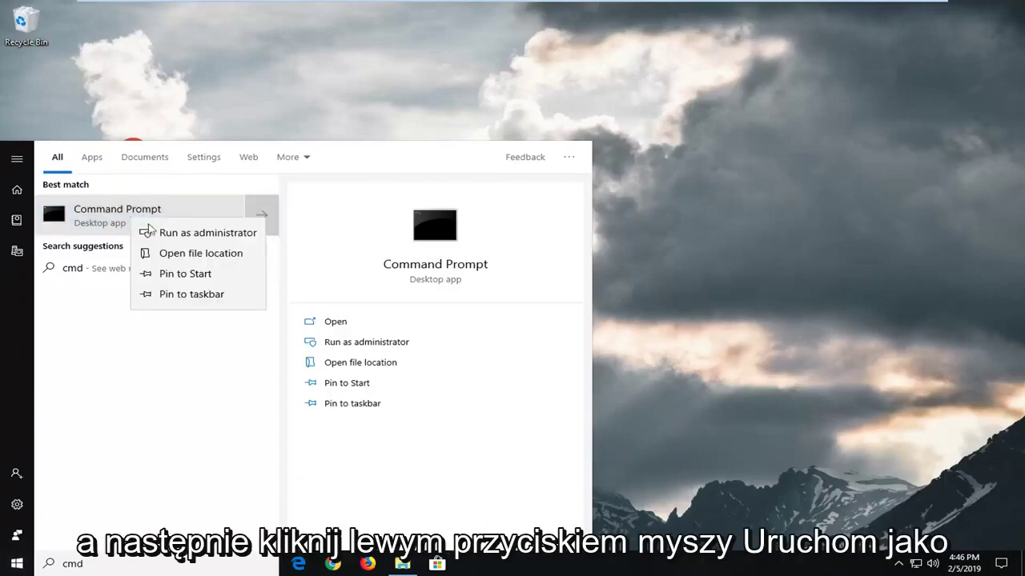
{"action": "left_click", "coordinate": [165, 236]}
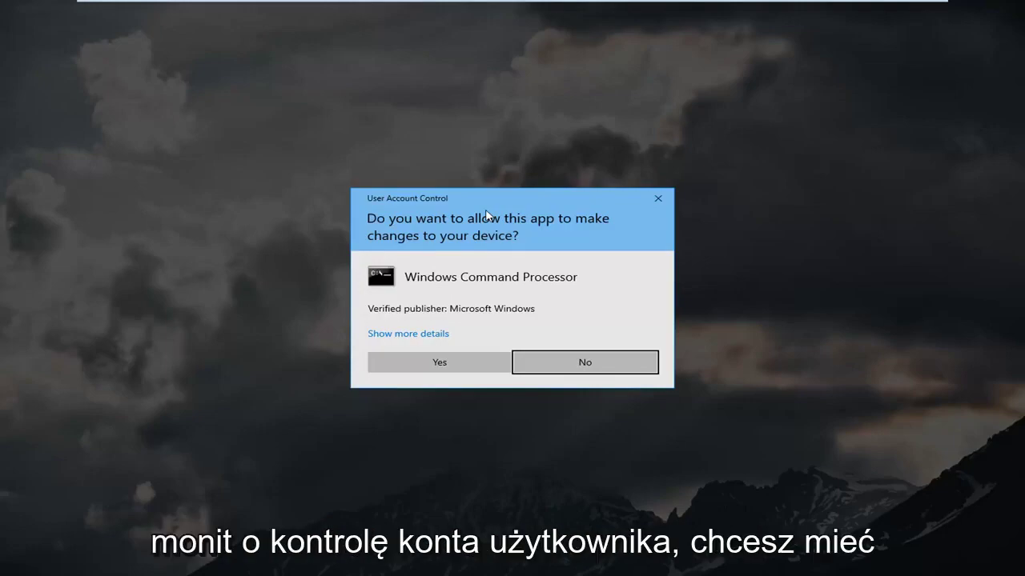
{"action": "left_click", "coordinate": [451, 366]}
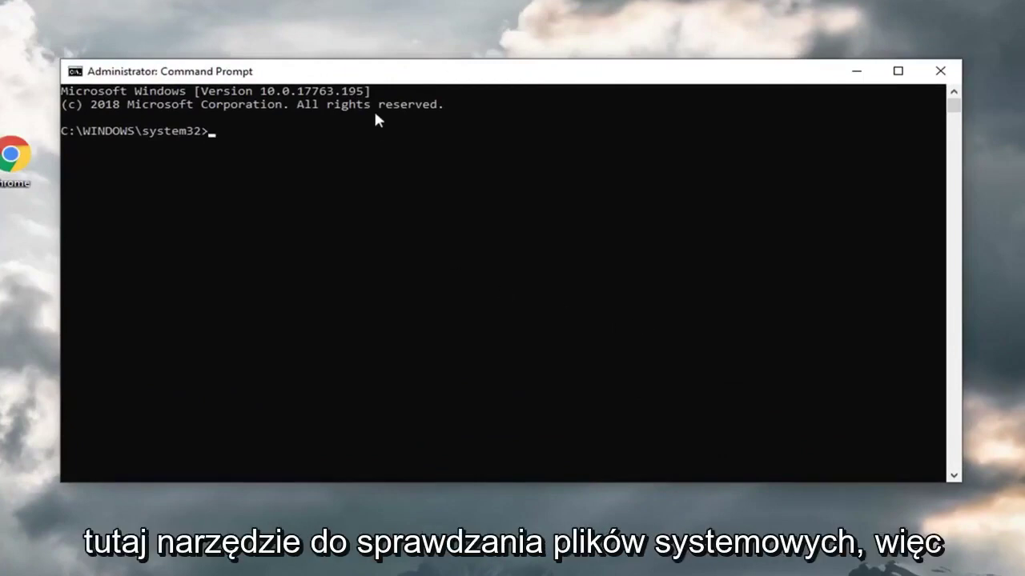
- Run sfc /scannow and minimize the Command Prompt window while it scans
{"action": "type", "text": "sfc "}
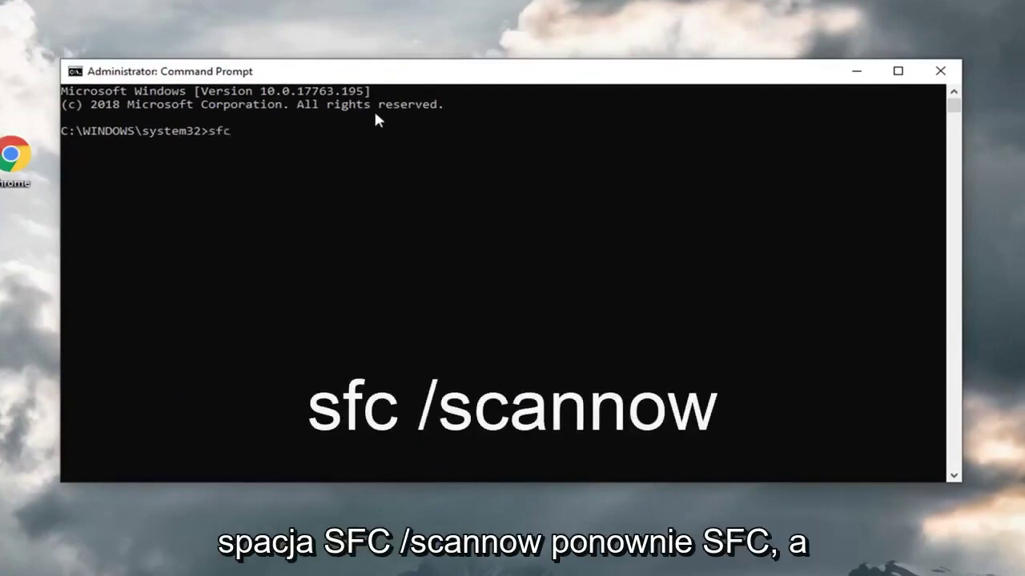
{"action": "type", "text": "/scannow"}
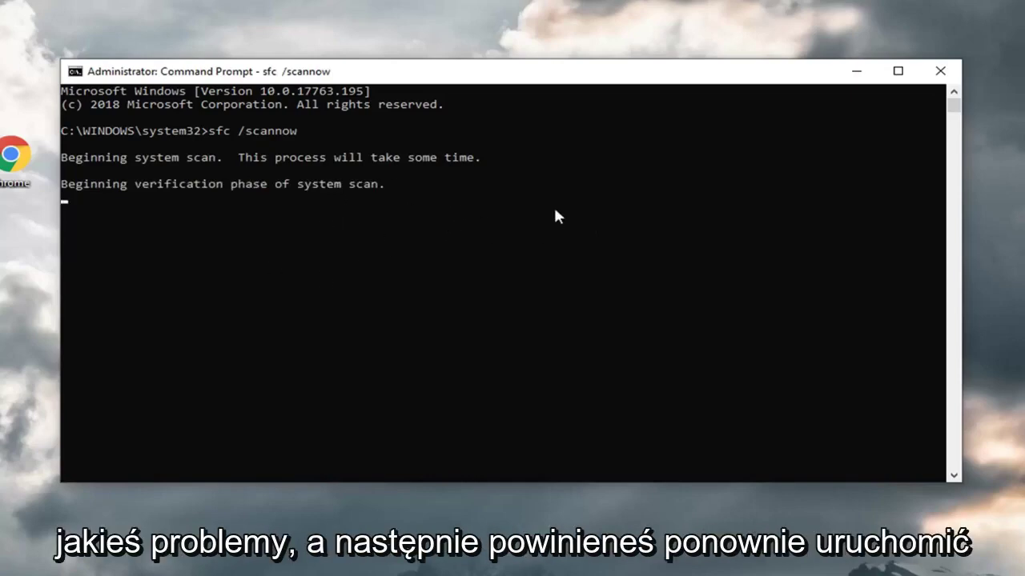
{"action": "left_click", "coordinate": [854, 72]}
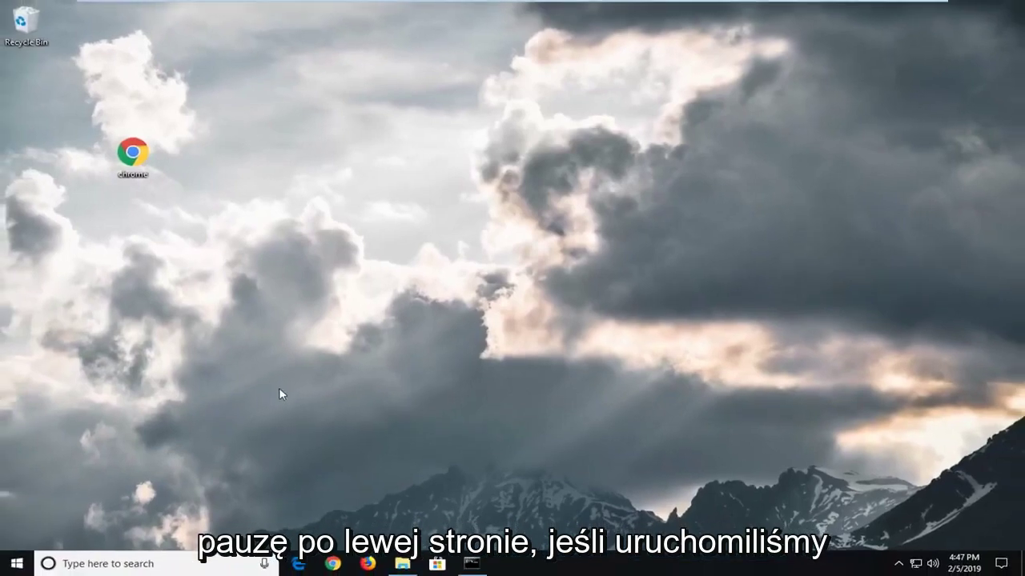
- Search 'cmd' again and launch another Command Prompt as administrator
{"action": "left_click", "coordinate": [11, 569]}
{"action": "type", "text": "cm"}
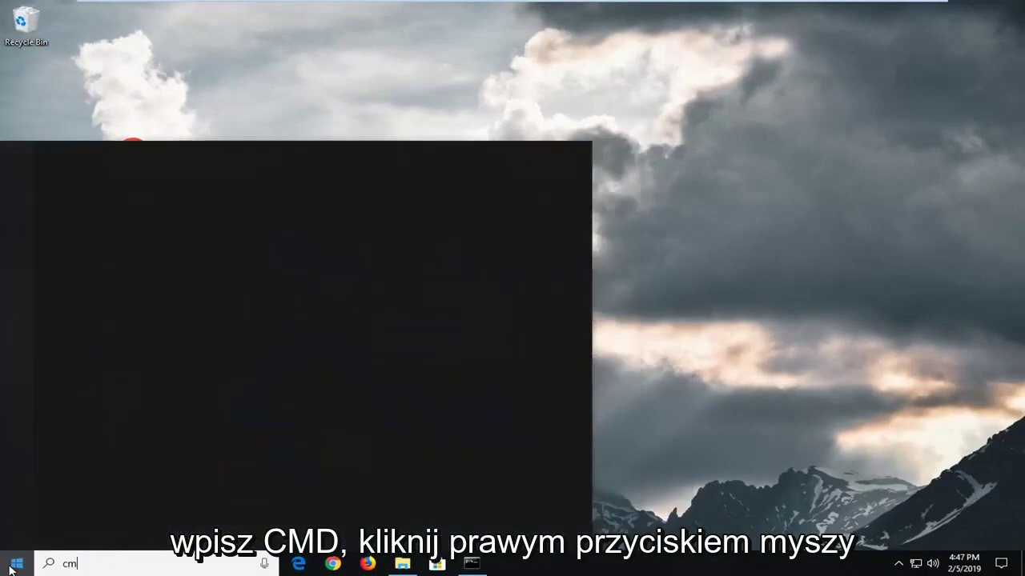
{"action": "type", "text": "d"}
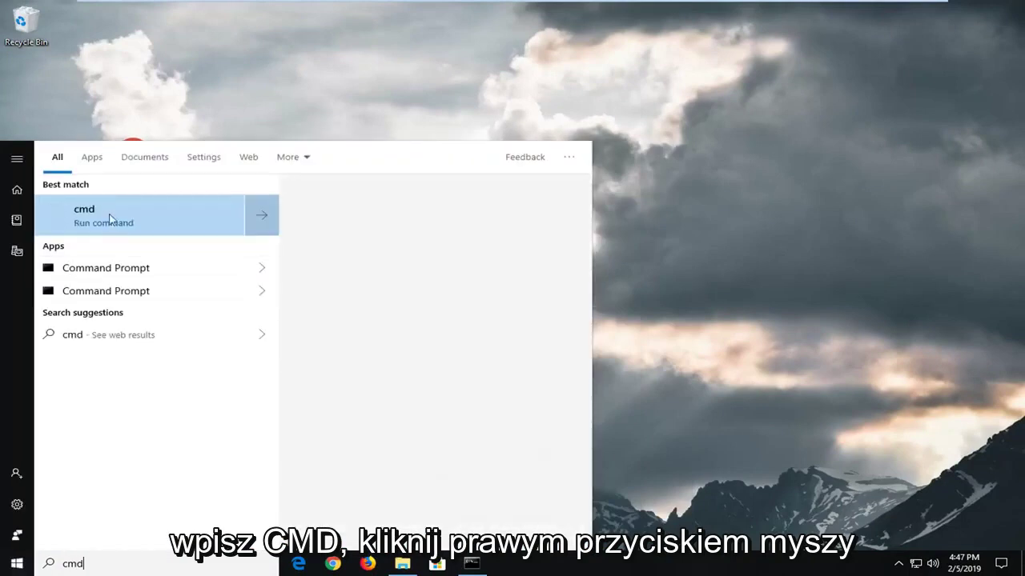
{"action": "right_click", "coordinate": [91, 222]}
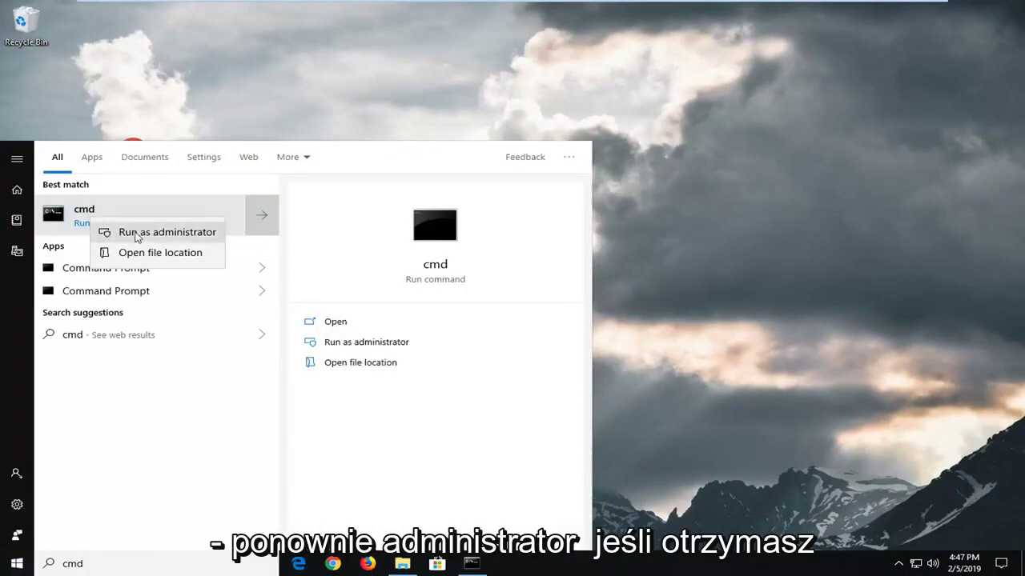
{"action": "left_click", "coordinate": [136, 234]}
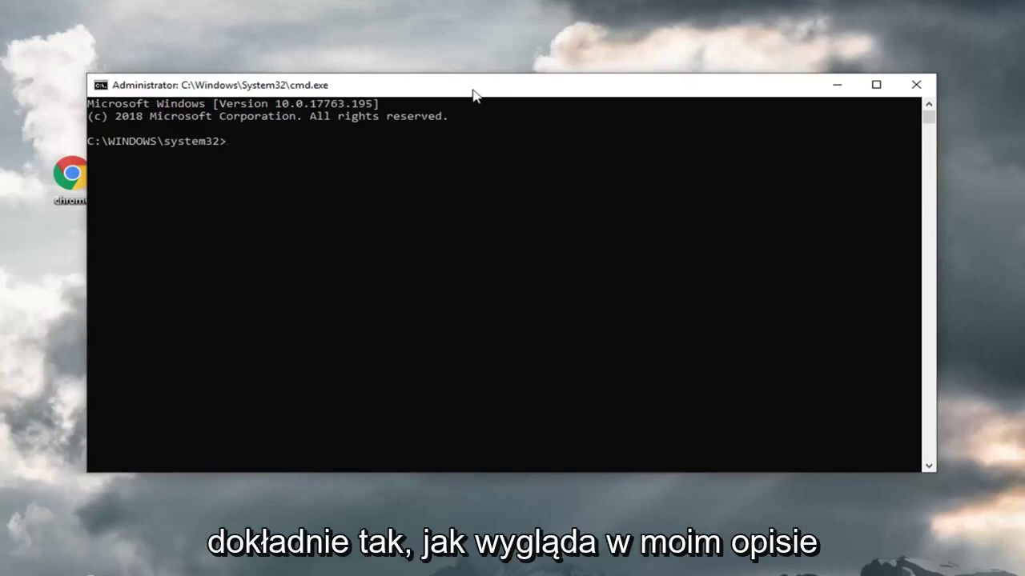
- Paste DISM.exe /Online /Cleanup-image /Restorehealth from the title-bar Edit menu and run it
{"action": "right_click", "coordinate": [533, 89]}
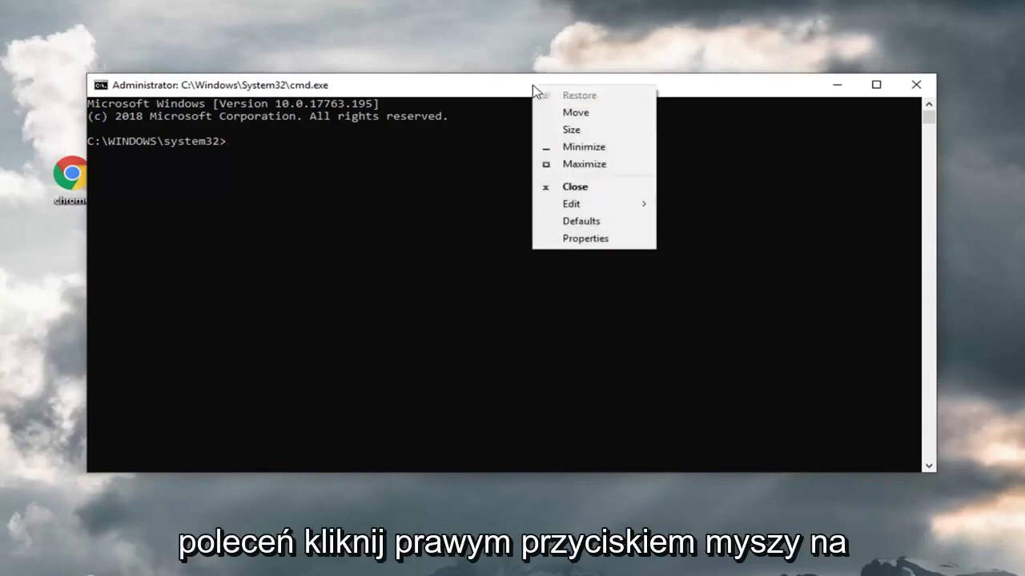
{"action": "mouse_move", "coordinate": [570, 203]}
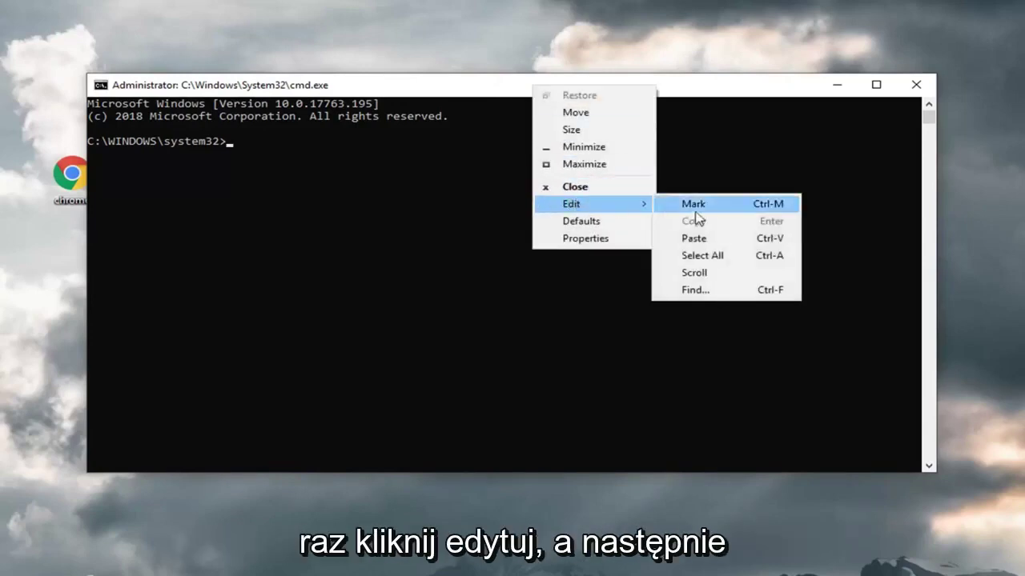
{"action": "left_click", "coordinate": [694, 239]}
{"action": "key", "text": "Return"}
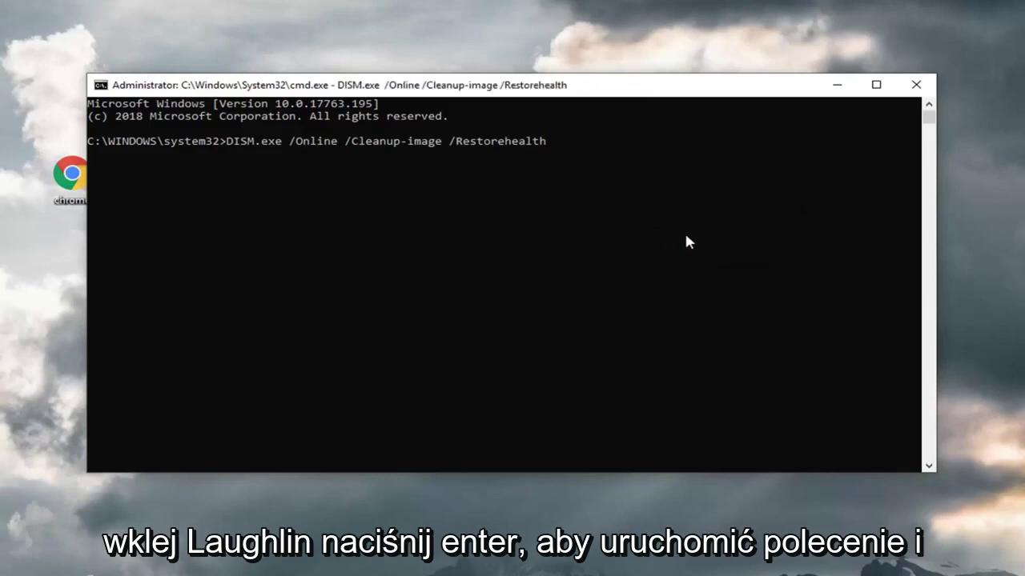